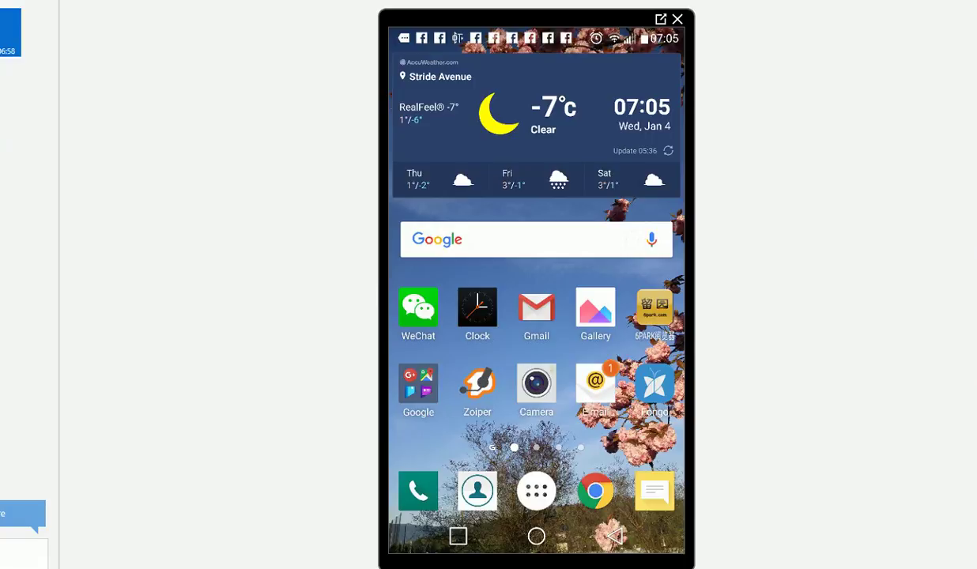
Step: Find the running Seafile app in recent apps, then launch it from the home-screen app pages
click(458, 538)
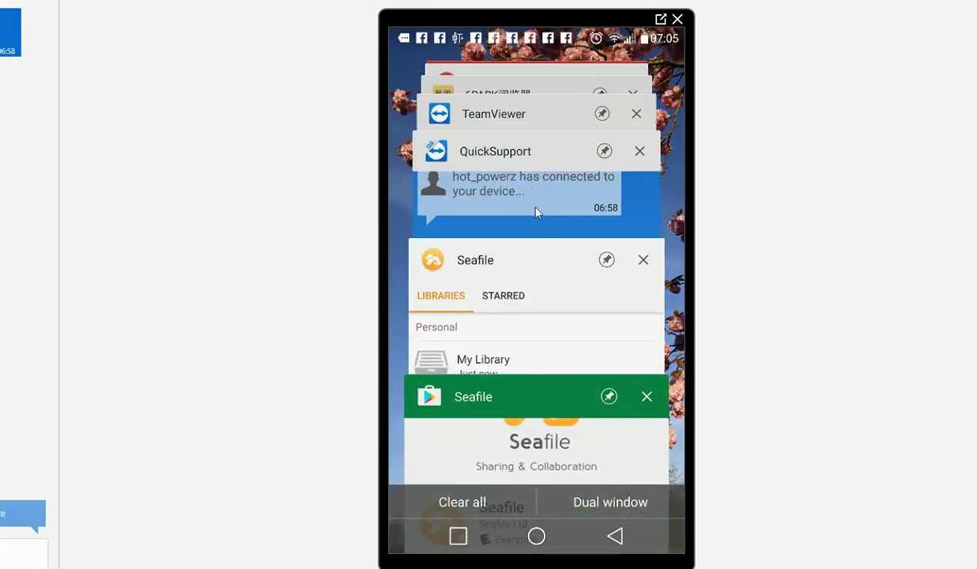
click(530, 404)
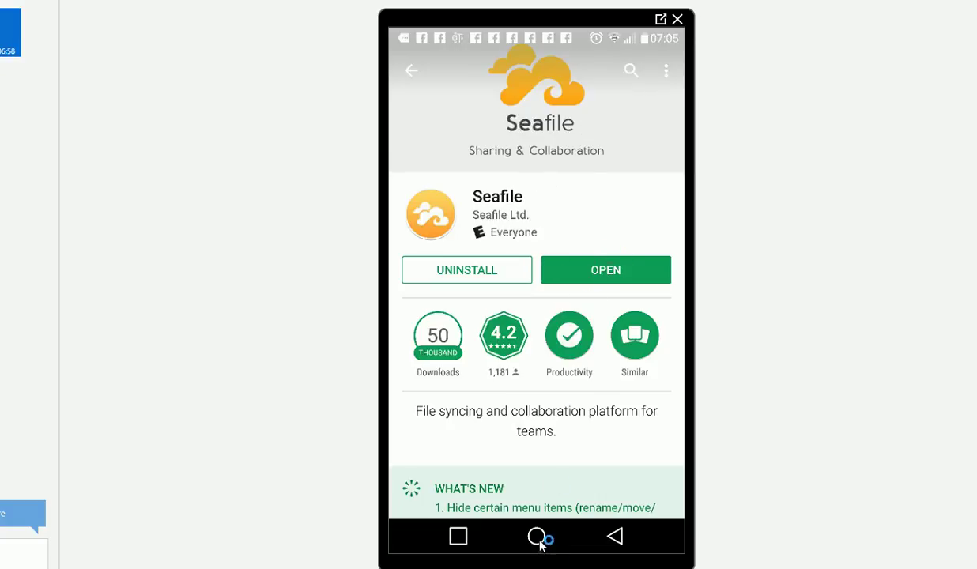
click(459, 538)
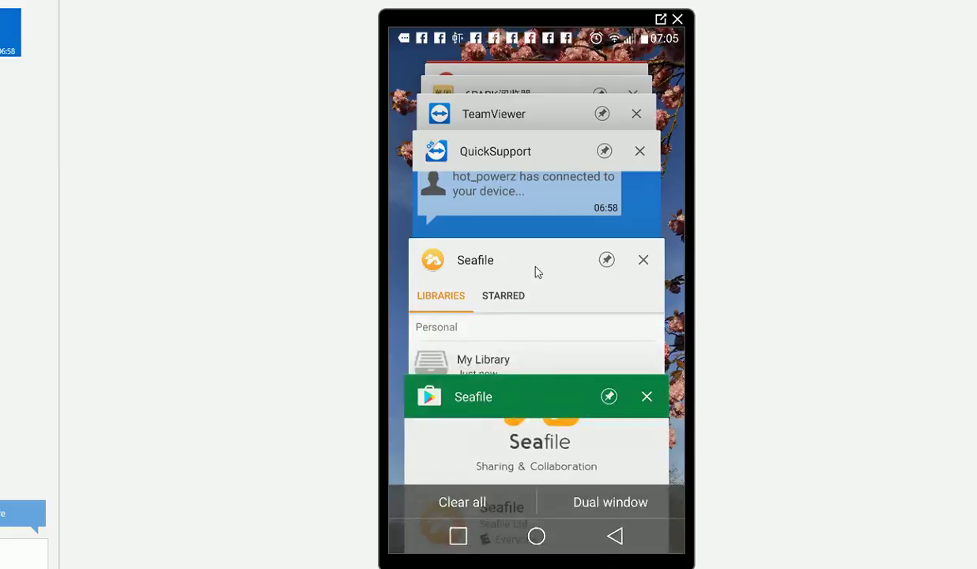
click(535, 268)
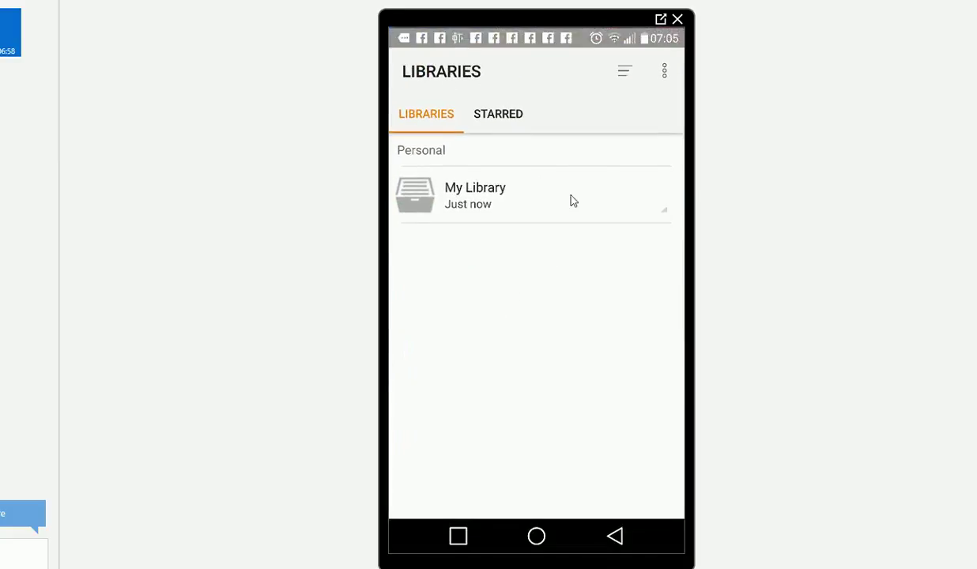
click(536, 540)
drag(638, 350, 317, 353)
drag(601, 356, 346, 356)
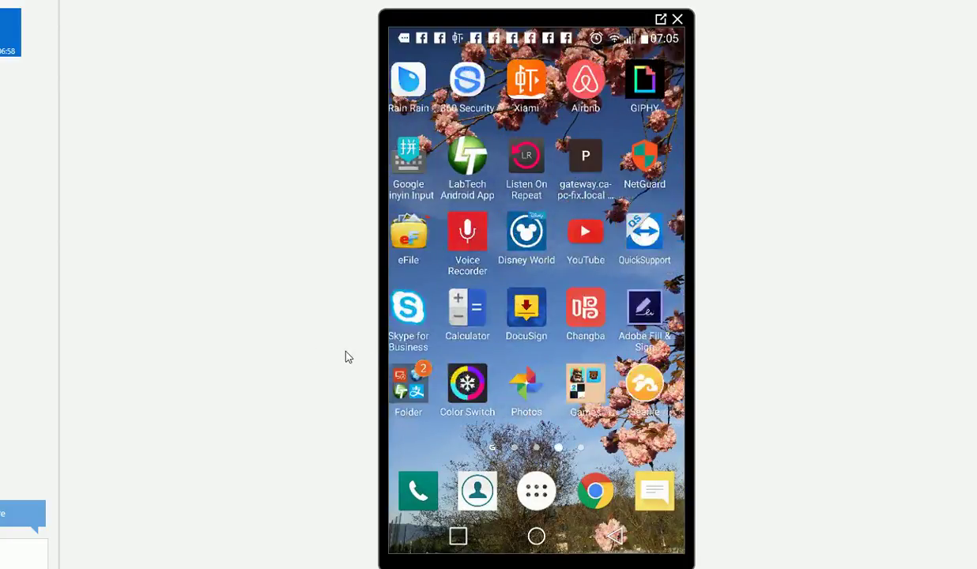
click(542, 393)
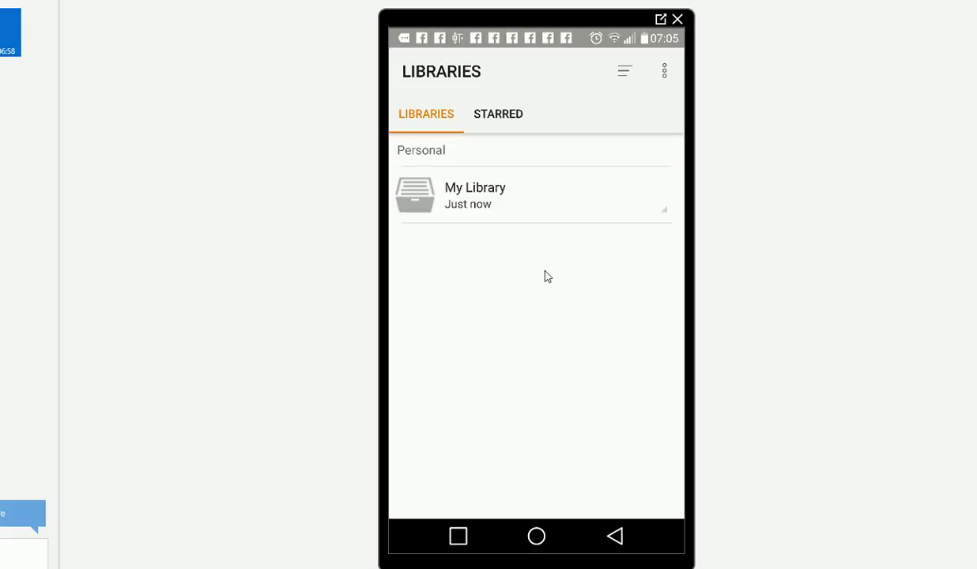
click(665, 73)
click(559, 158)
click(510, 277)
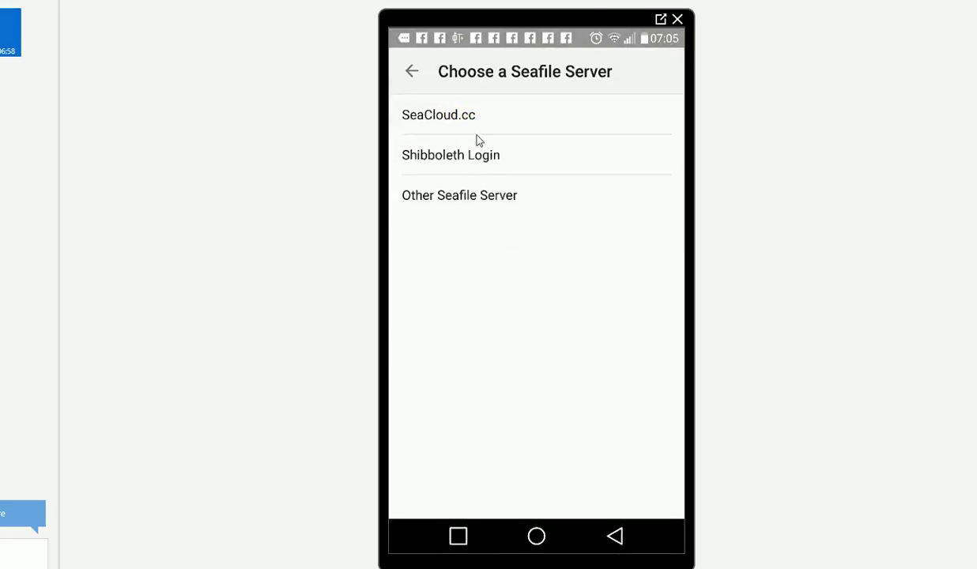
click(483, 204)
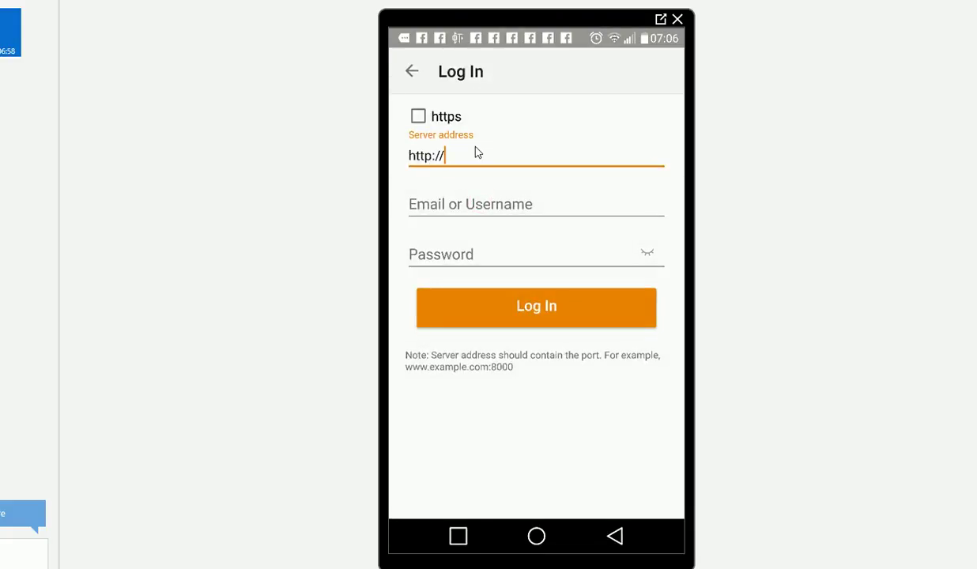
text(your )
text(s)
text(domain.com)
text(:8)
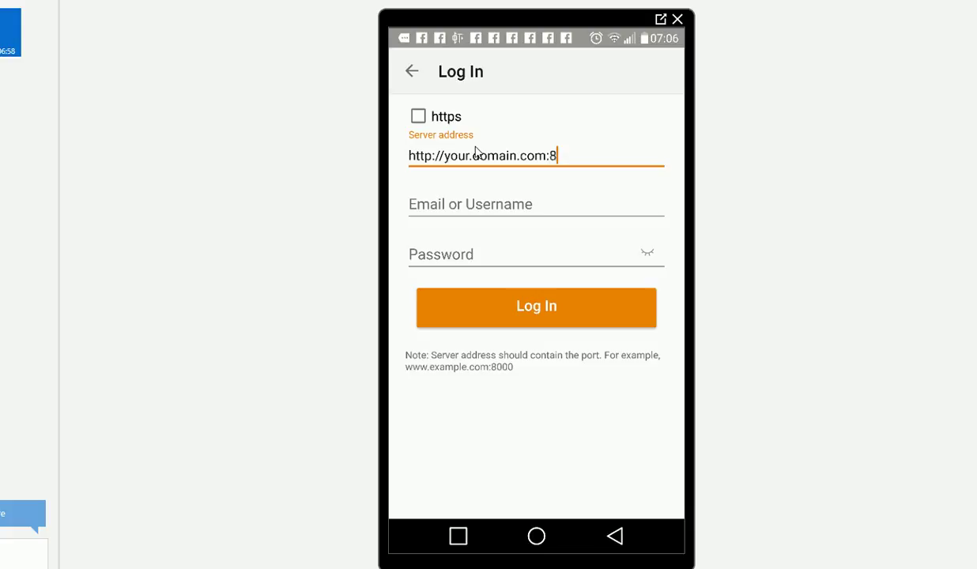
text(000)
click(465, 204)
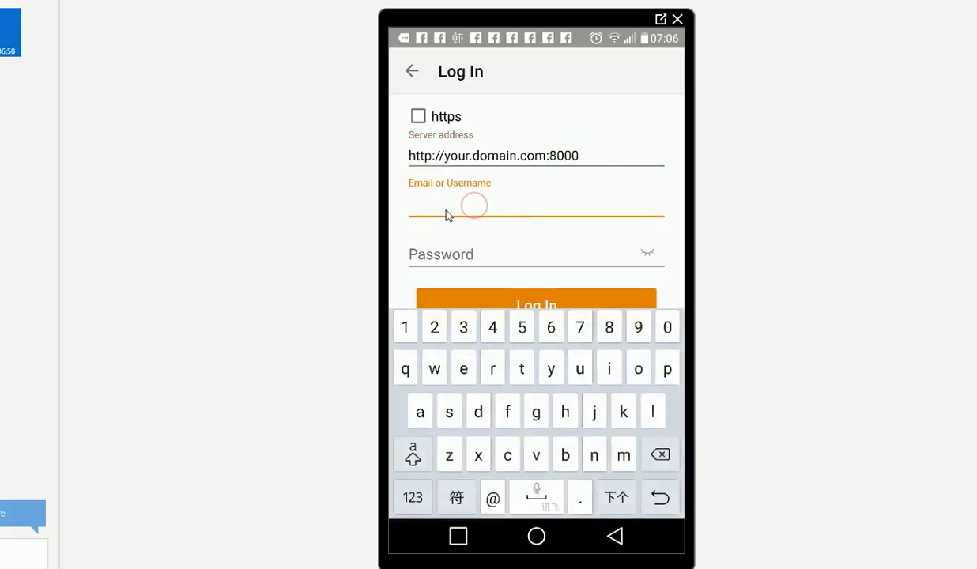
click(448, 254)
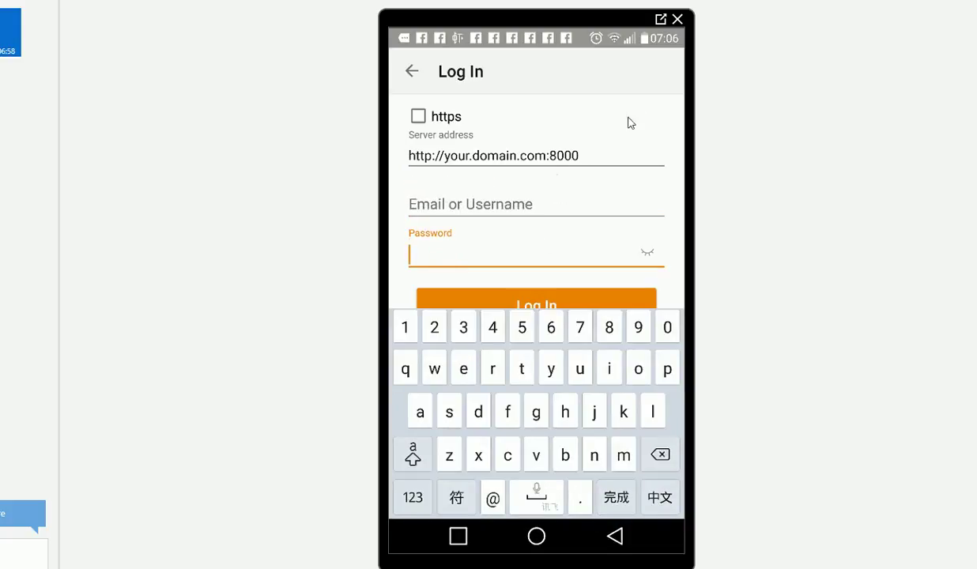
click(419, 73)
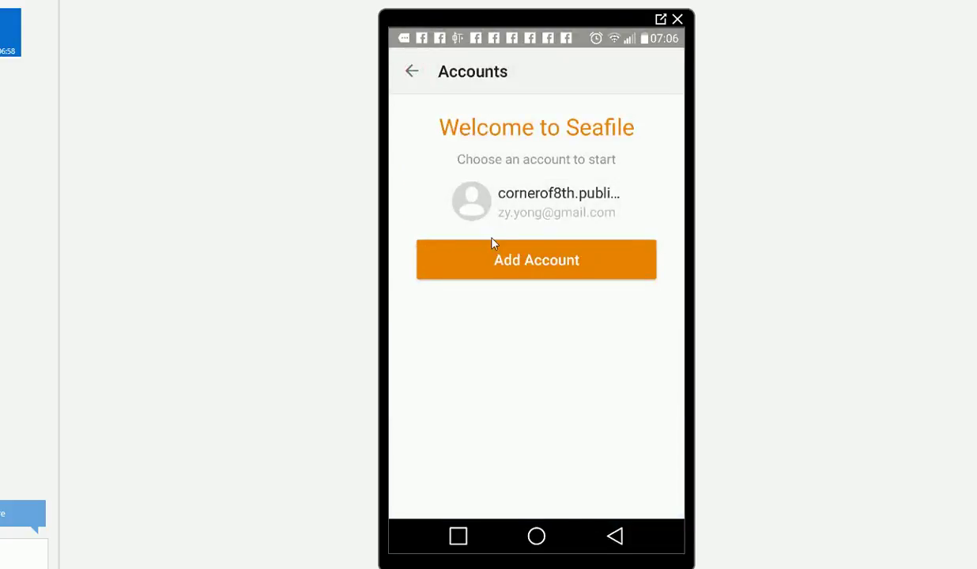
click(414, 74)
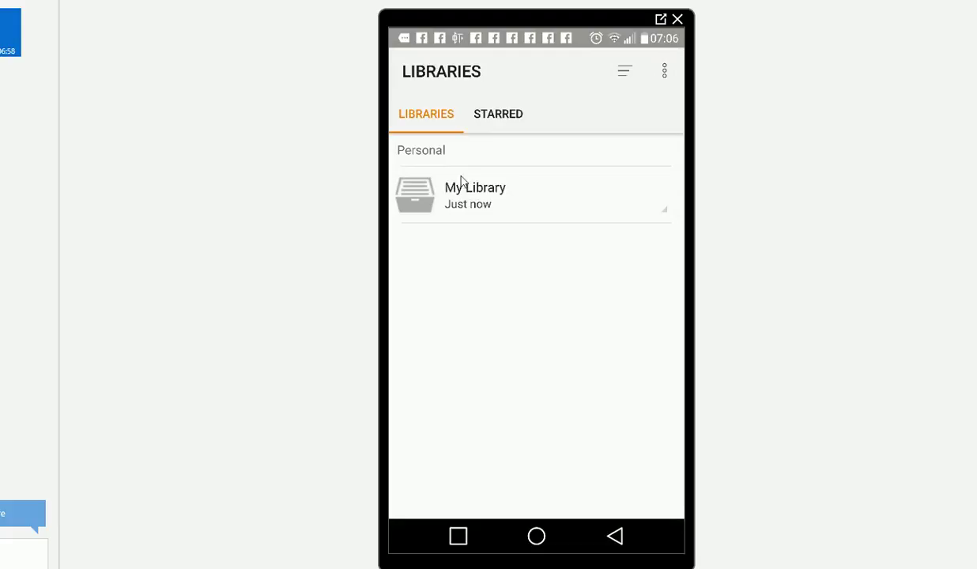
Step: Open My Library, peek inside the My Photos folder, and return to My Library
click(467, 198)
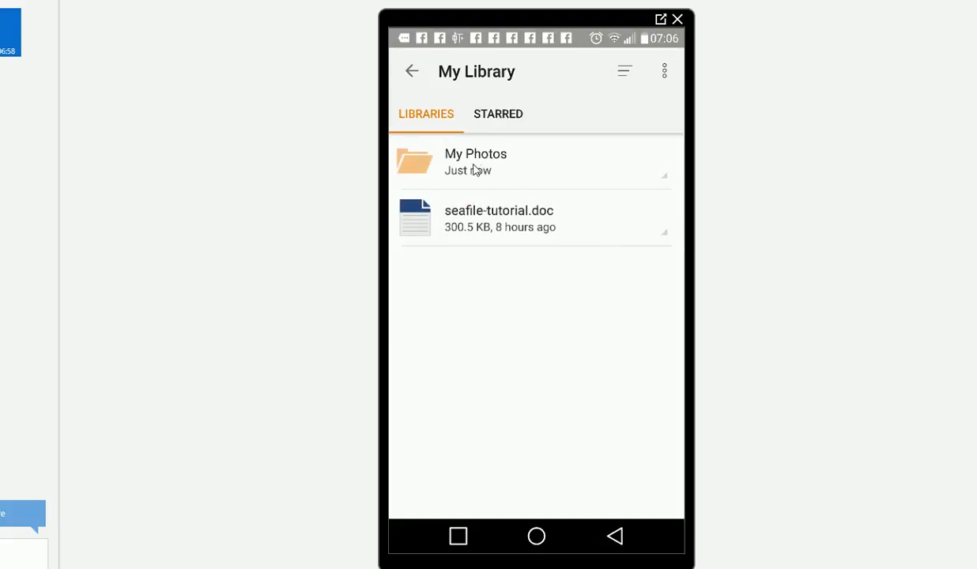
click(479, 163)
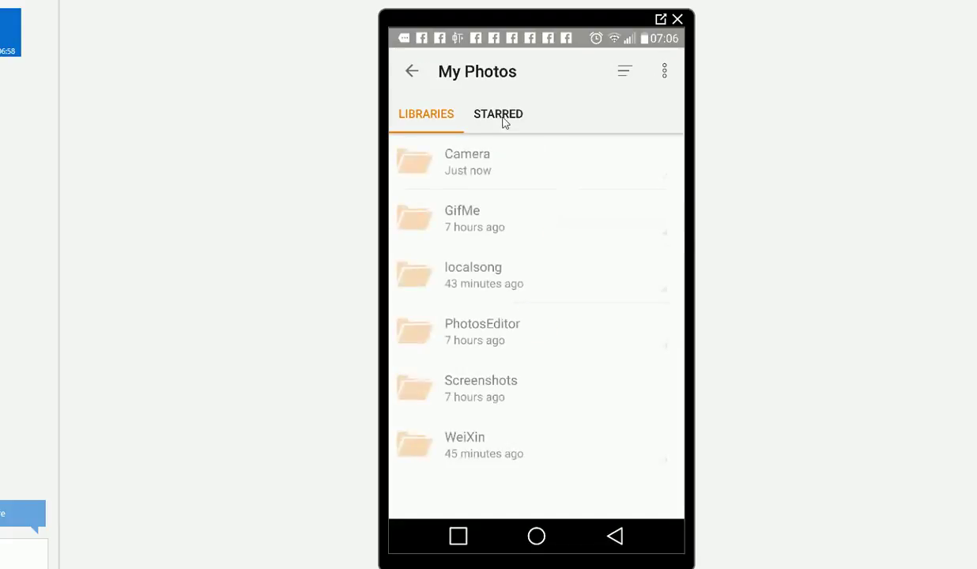
click(413, 75)
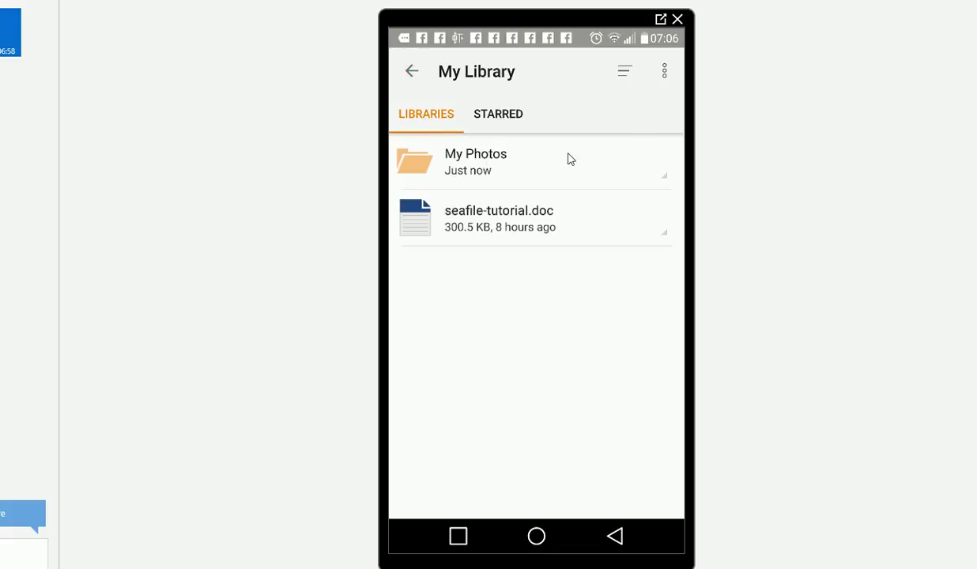
Step: Show the overflow menu with Add, Edit, Transfer List, Accounts and Settings
click(665, 73)
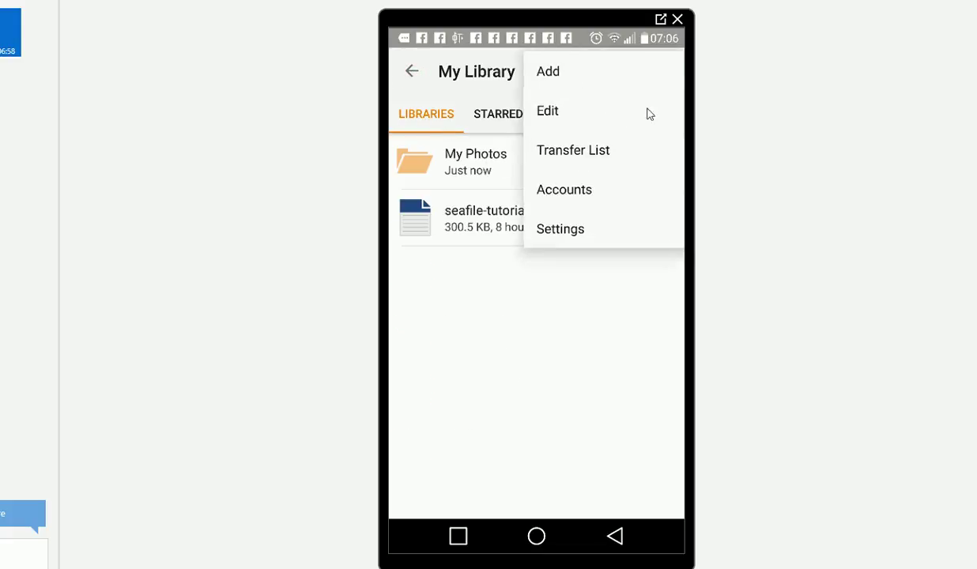
click(462, 292)
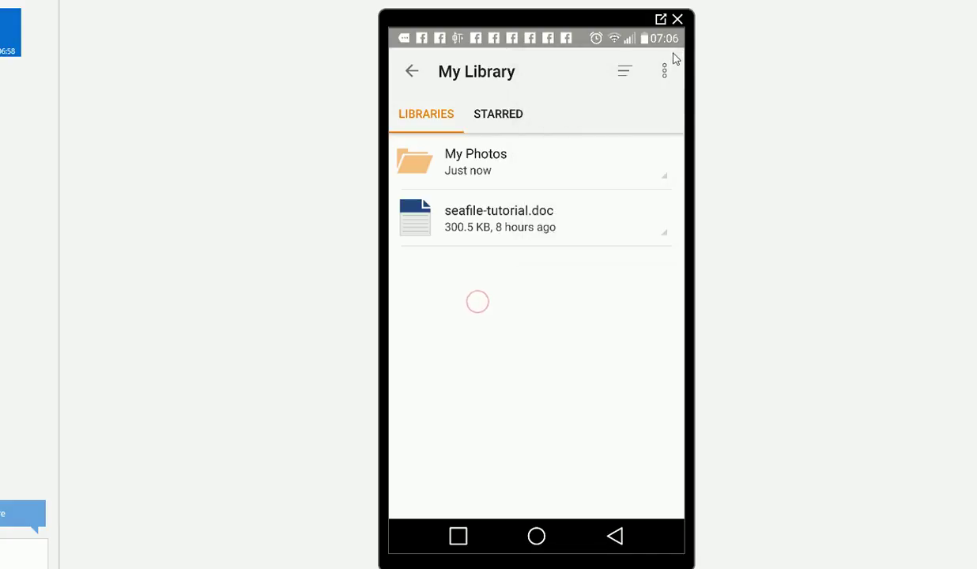
click(669, 70)
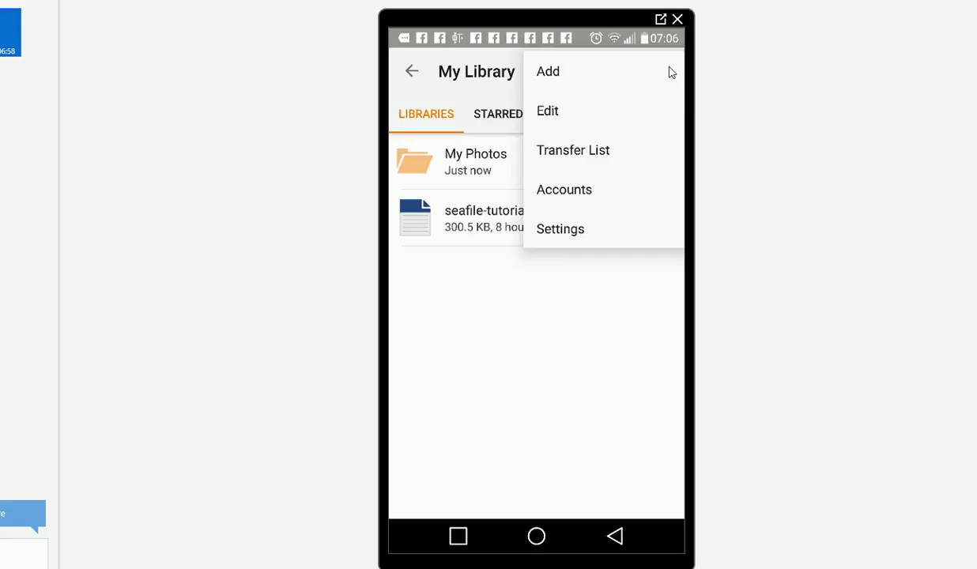
click(577, 234)
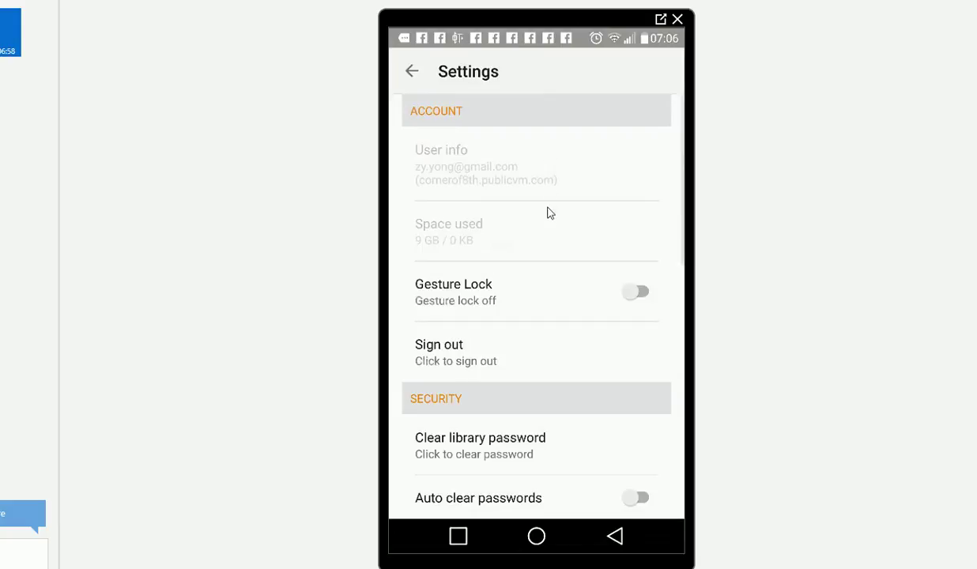
scroll(547, 237, down, 5)
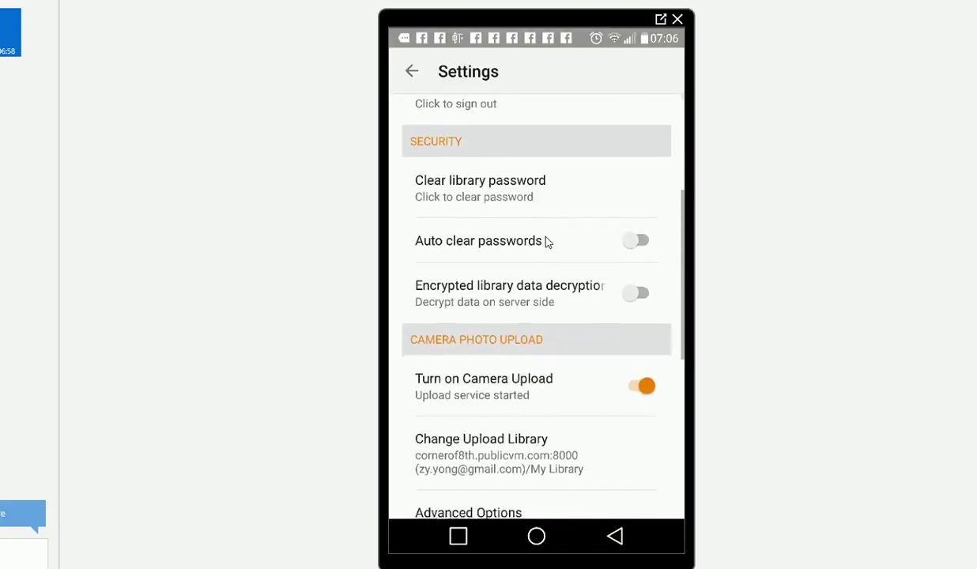
scroll(548, 241, down, 5)
scroll(534, 157, up, 5)
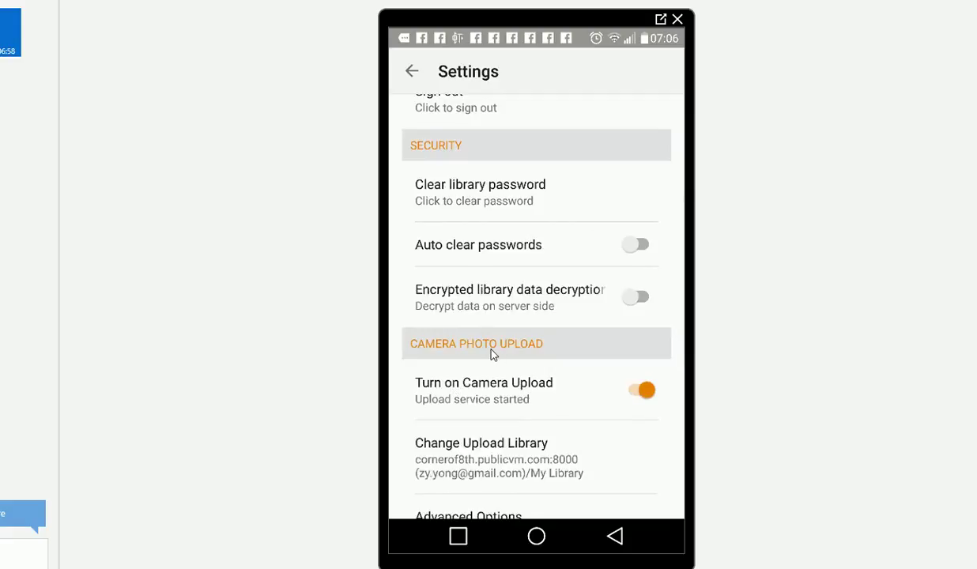
scroll(491, 353, down, 3)
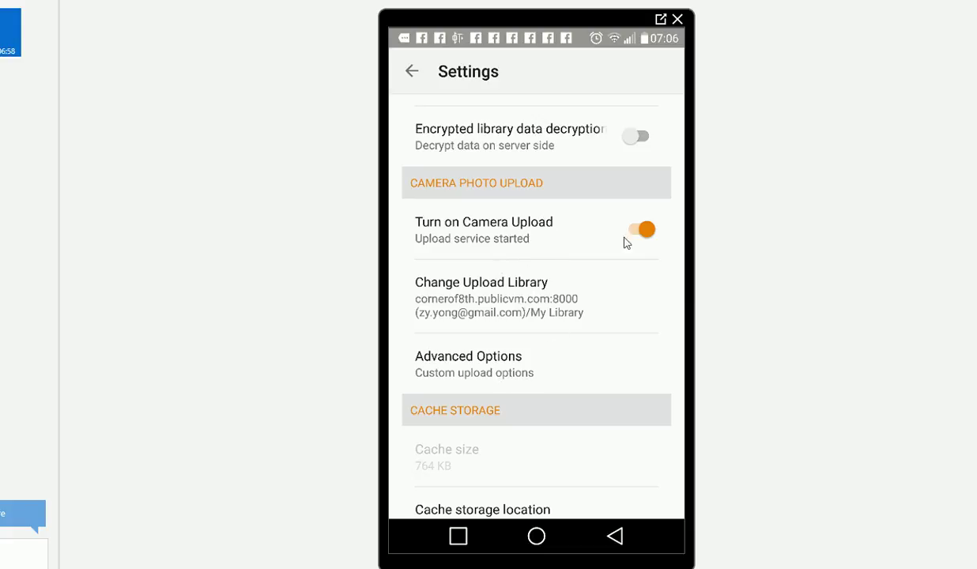
click(514, 370)
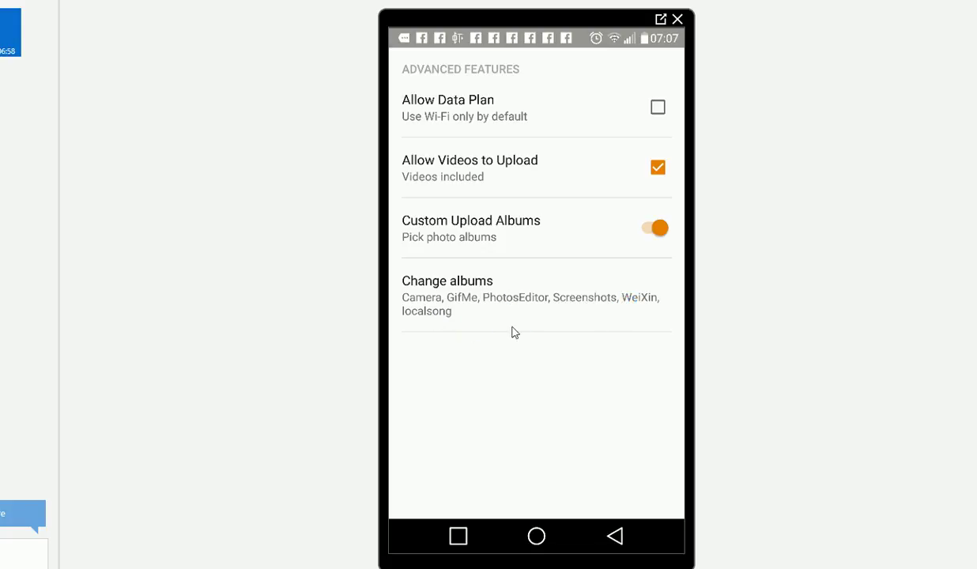
click(616, 539)
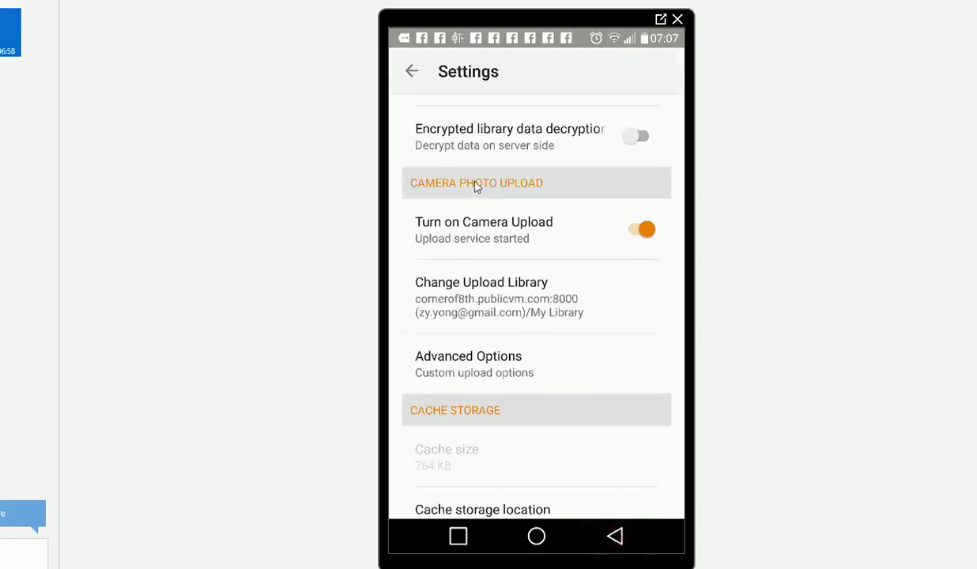
Step: Confirm in the Transfer List's UPLOAD LIST that camera videos are uploading to My Photos/Camera
click(412, 72)
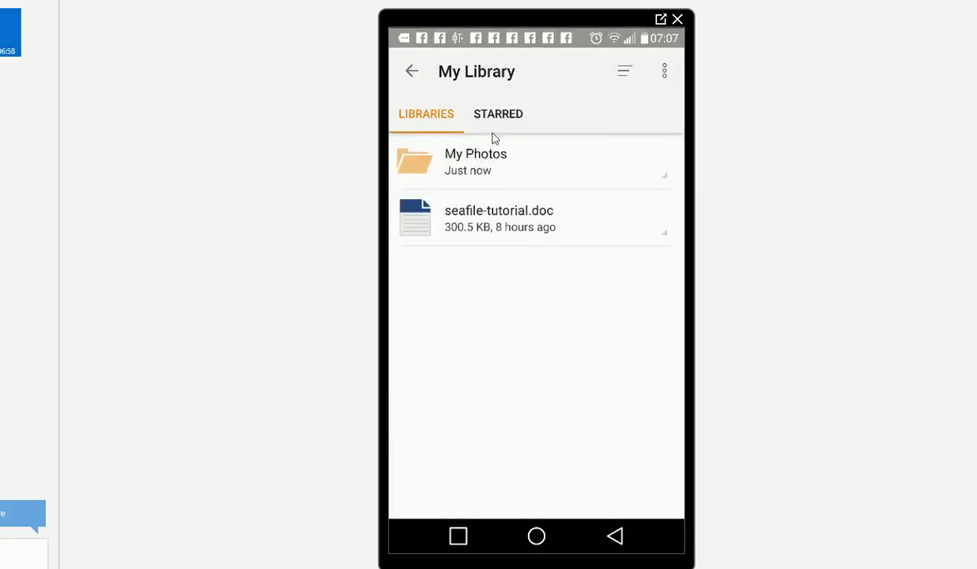
click(665, 72)
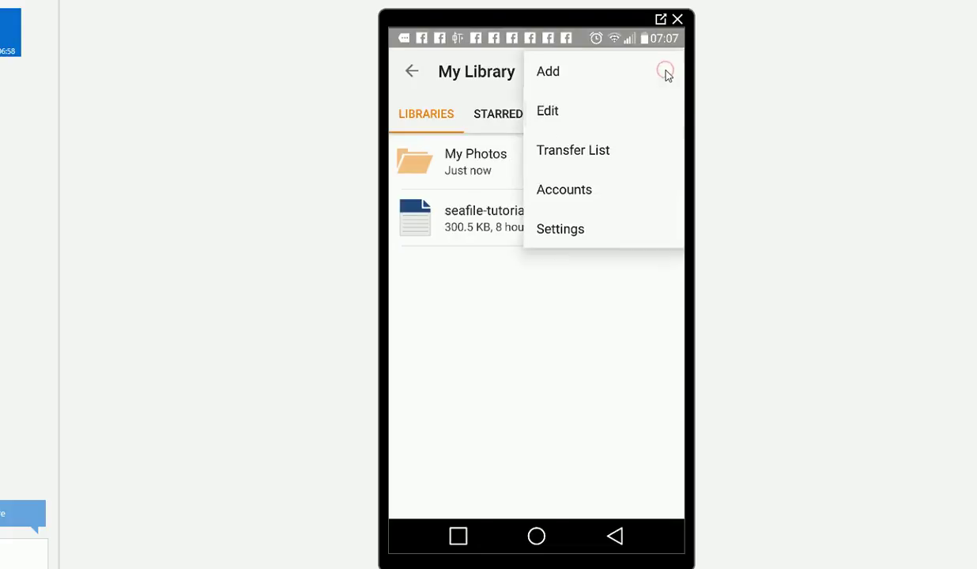
click(568, 152)
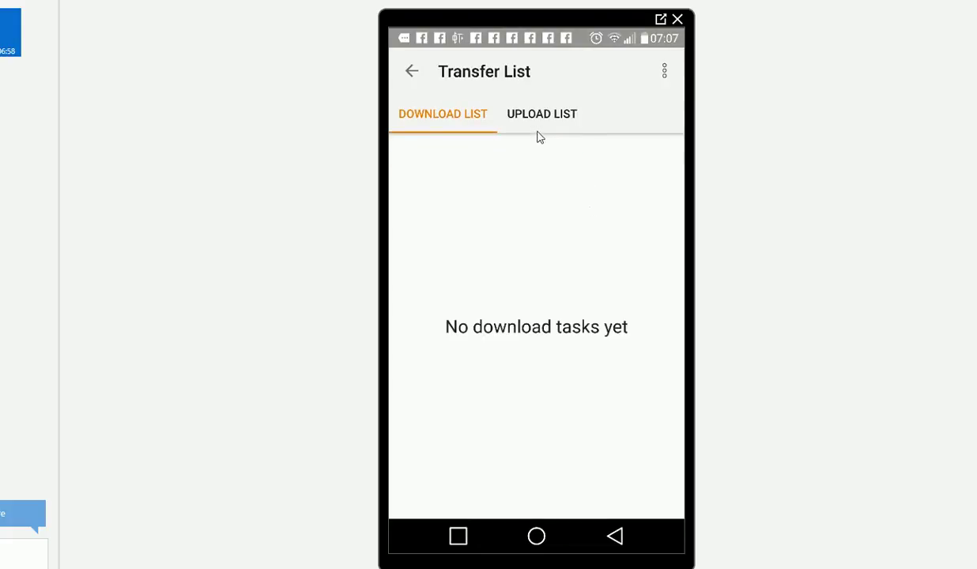
click(540, 118)
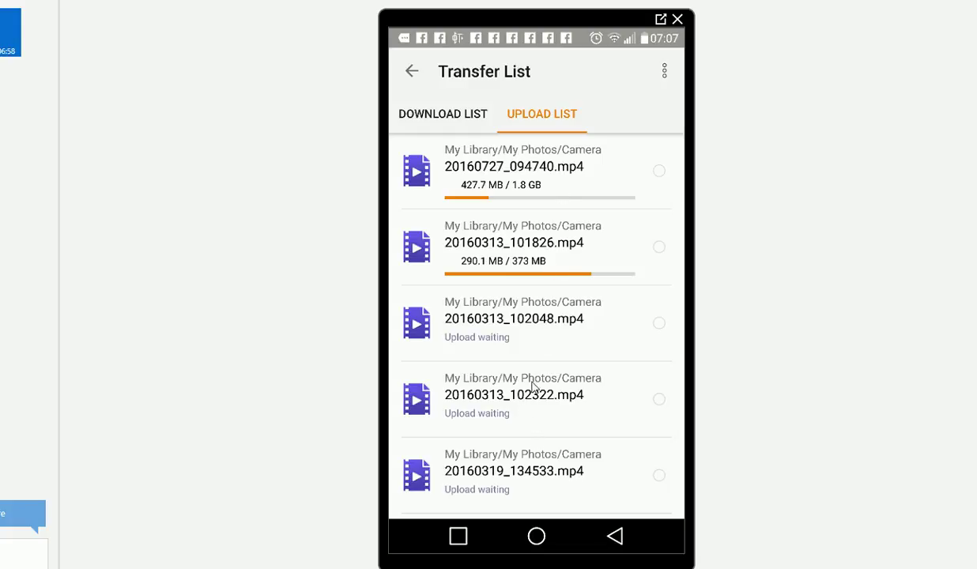
click(414, 72)
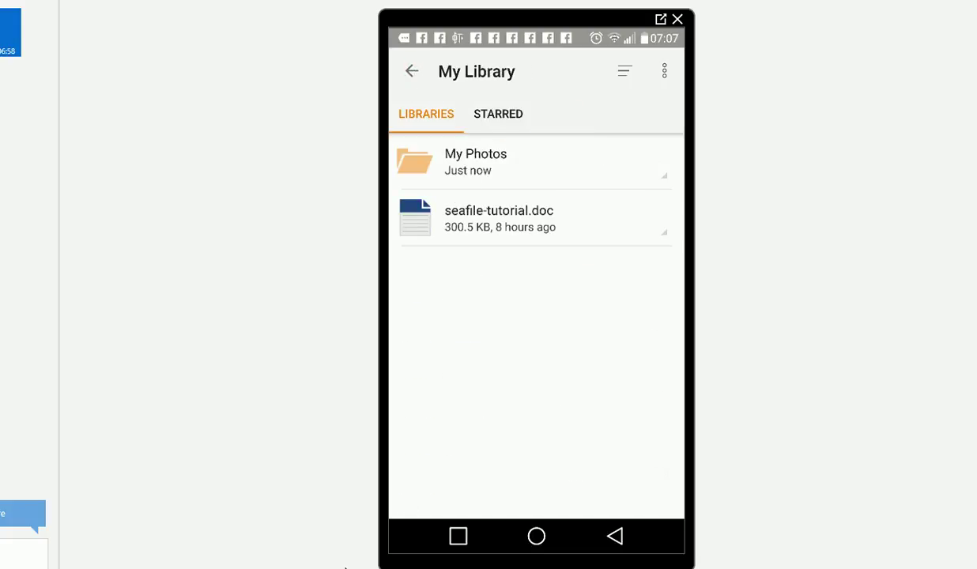
Step: In the browser's Seafile web tab, navigate to My Library > My Photos > PhotosEditor
click(346, 566)
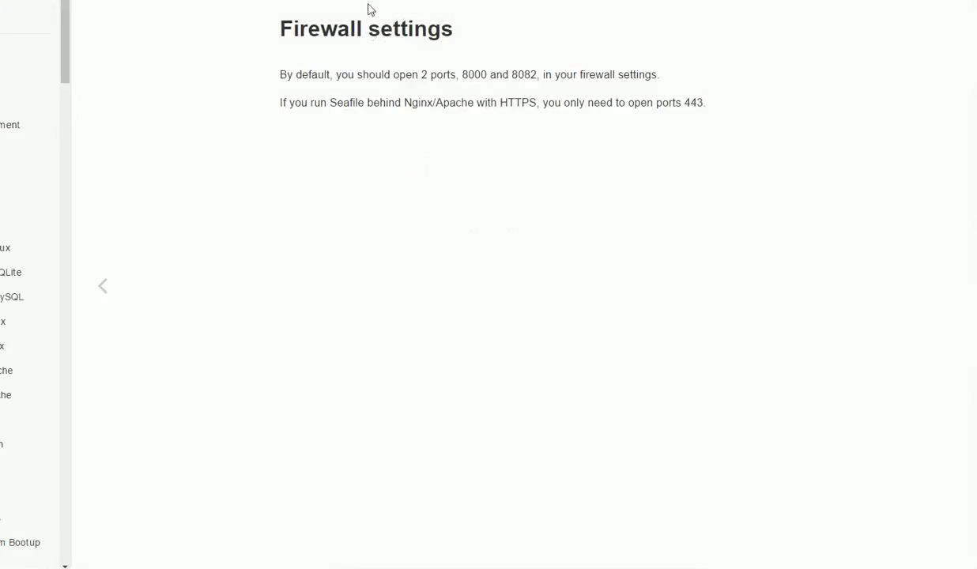
key(ctrl+Tab)
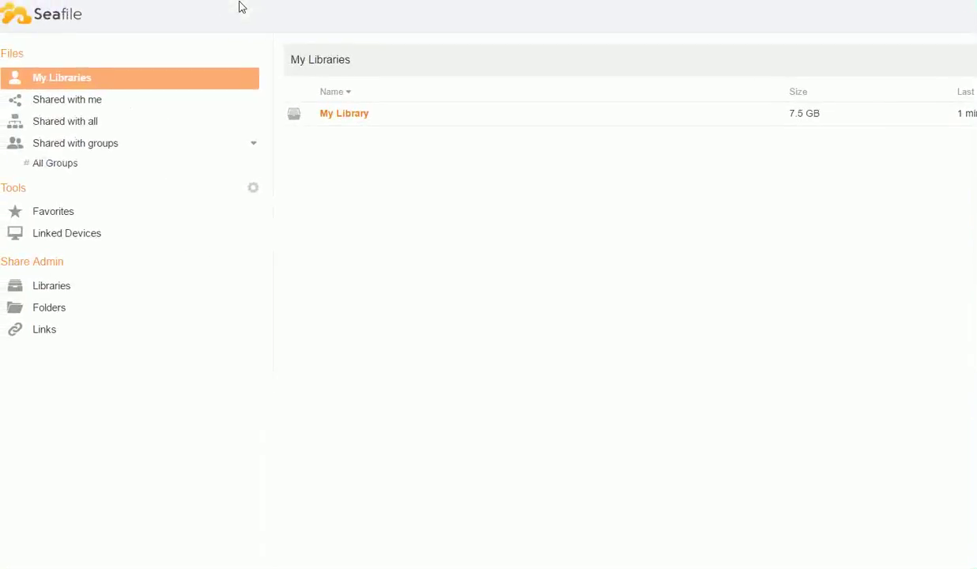
click(340, 115)
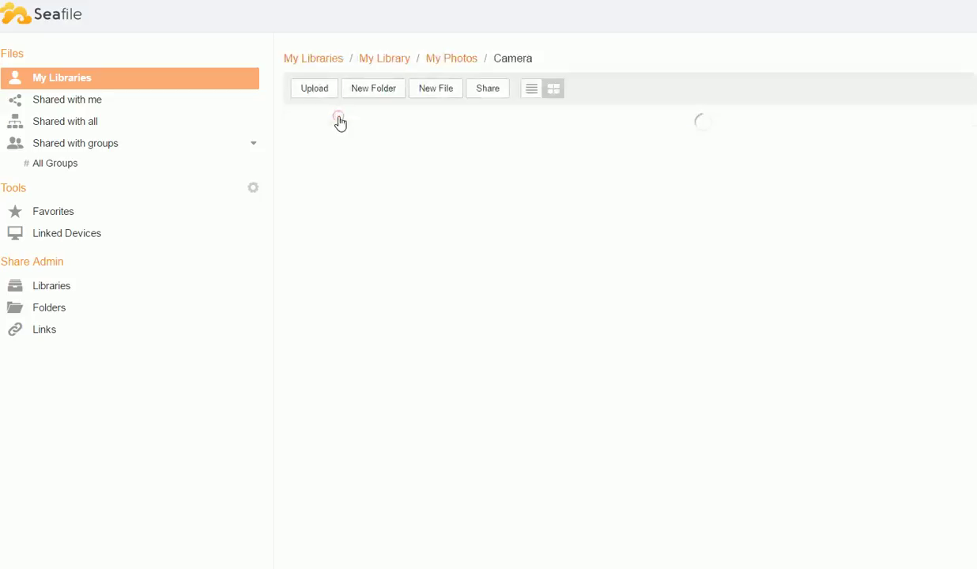
click(329, 157)
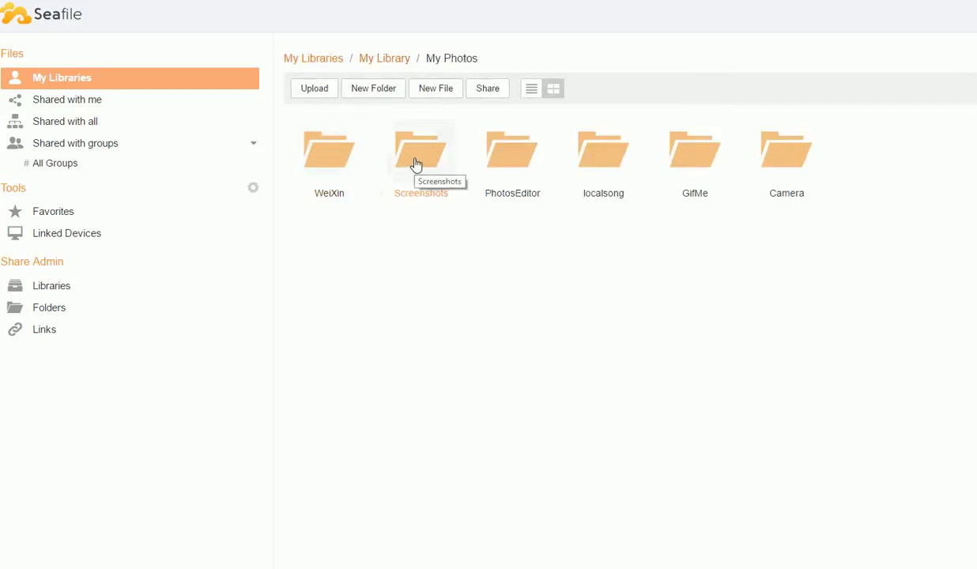
click(493, 159)
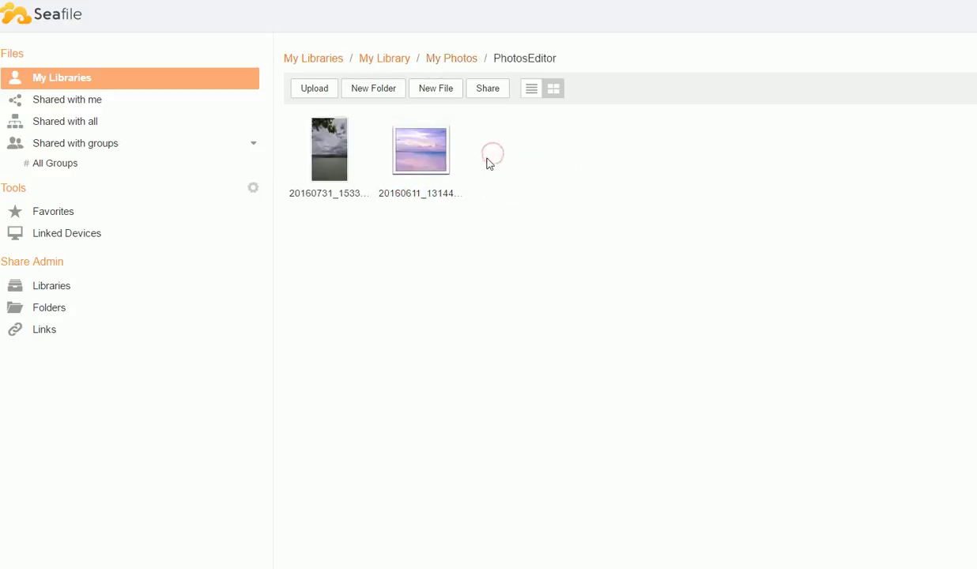
Step: Preview one of the two uploaded photos full size, then close the preview
click(419, 159)
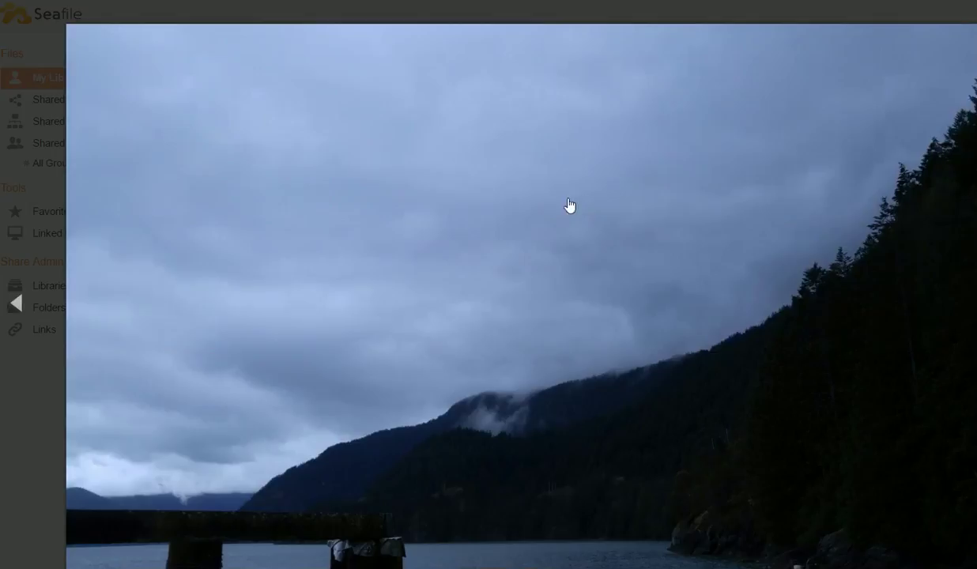
click(964, 79)
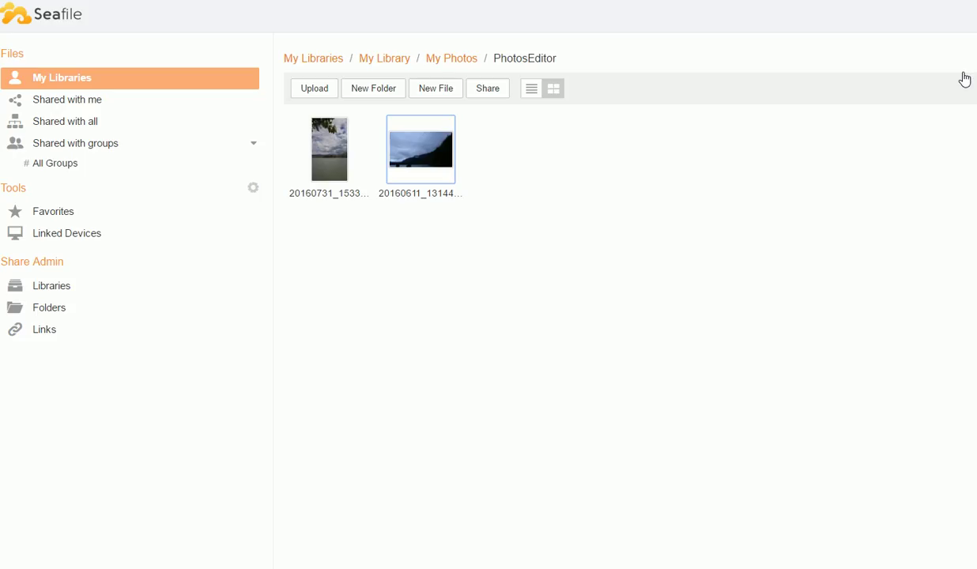
click(518, 286)
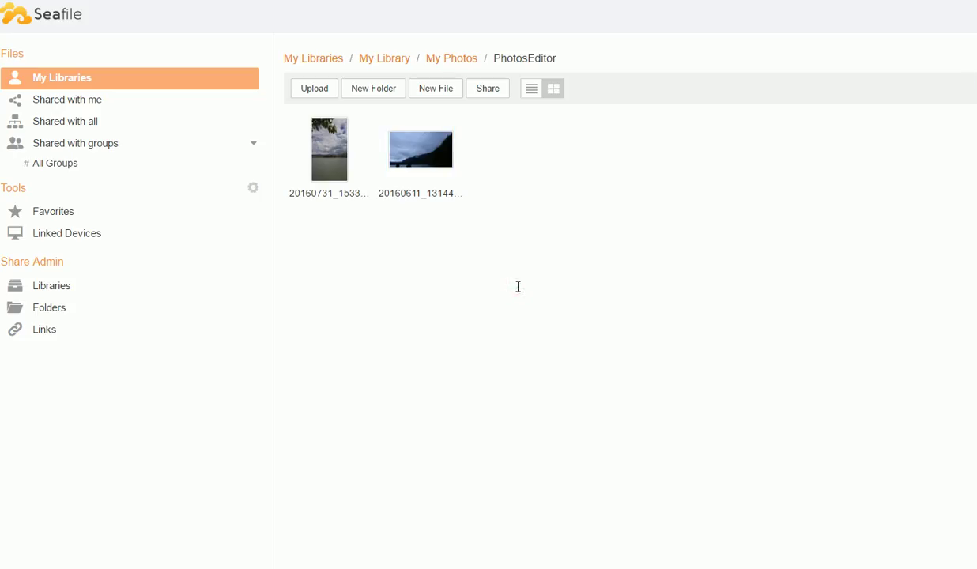